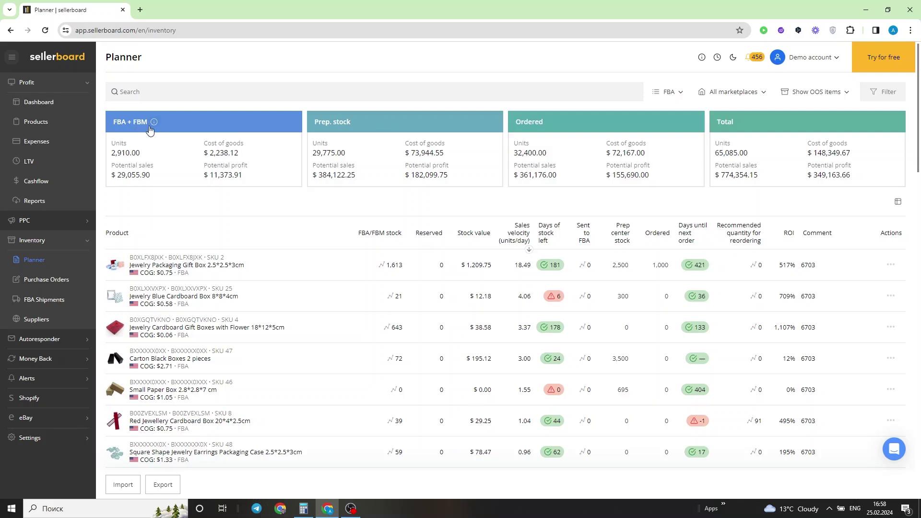
Examine the cost of goods and potential profit breakdowns in the FBA + FBM stock summary.
mouse_move(149, 129)
mouse_move(243, 155)
mouse_move(246, 179)
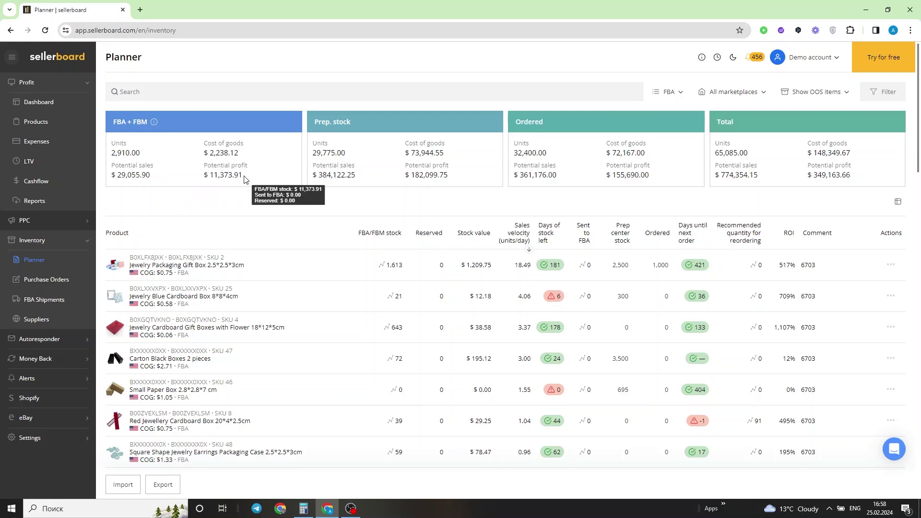
Review the product search list and the filter options for fulfilment type, marketplace and out-of-stock items.
click(167, 93)
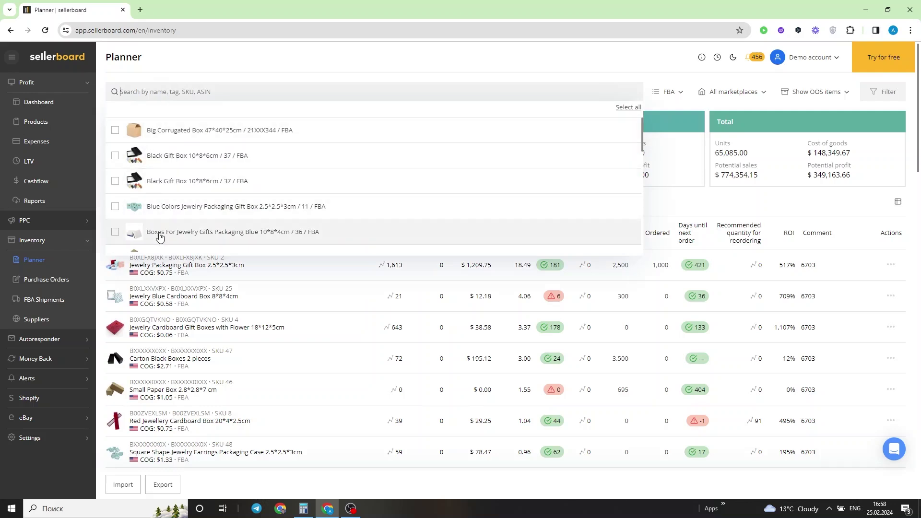
click(302, 80)
click(669, 91)
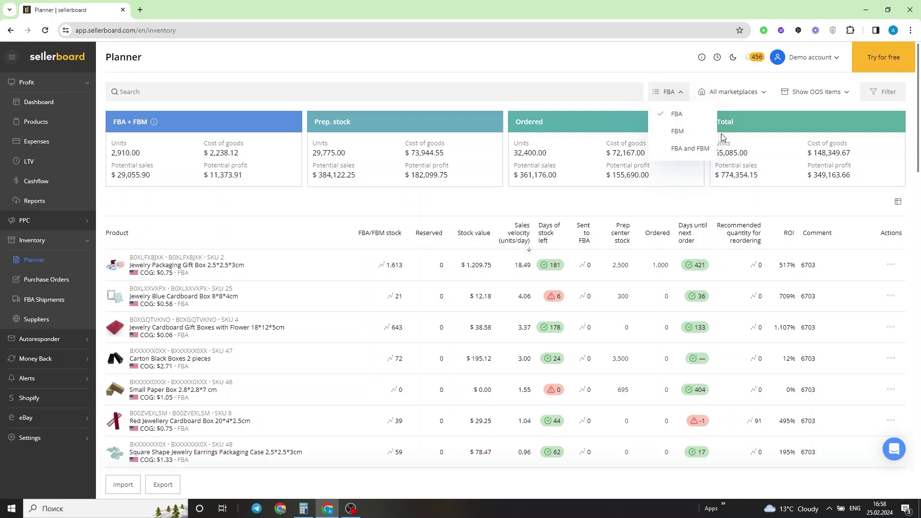
click(756, 92)
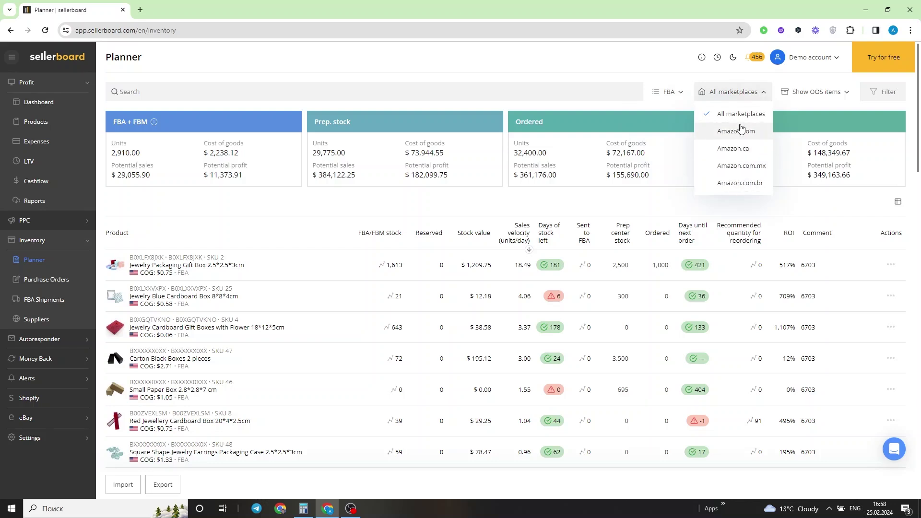
click(818, 92)
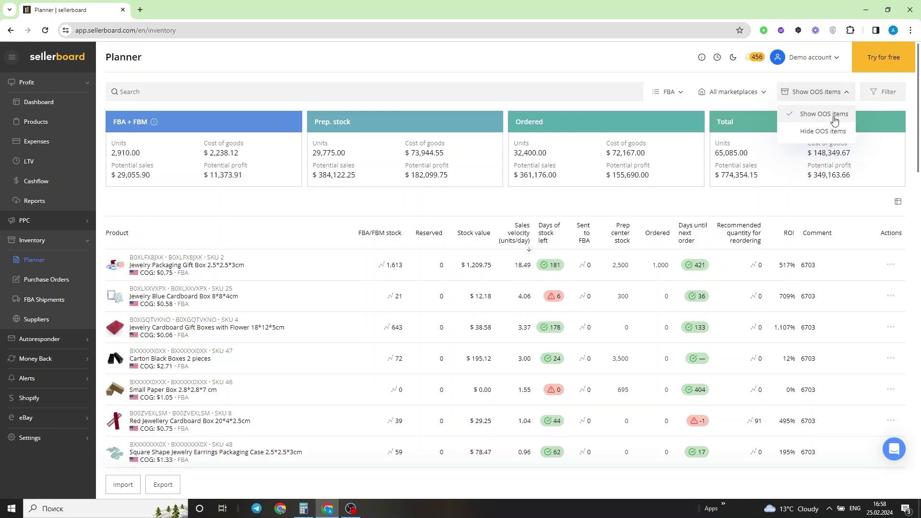
click(694, 73)
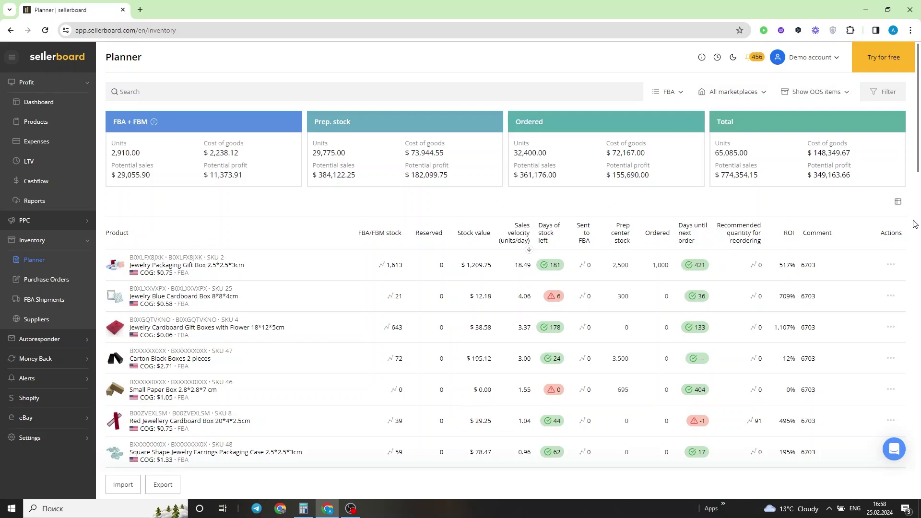
View the stock history of Jewelry Packaging Gift Box 2.5*2.5*3cm and its Amazon.com stock and sales series options.
scroll(915, 224, down, 2)
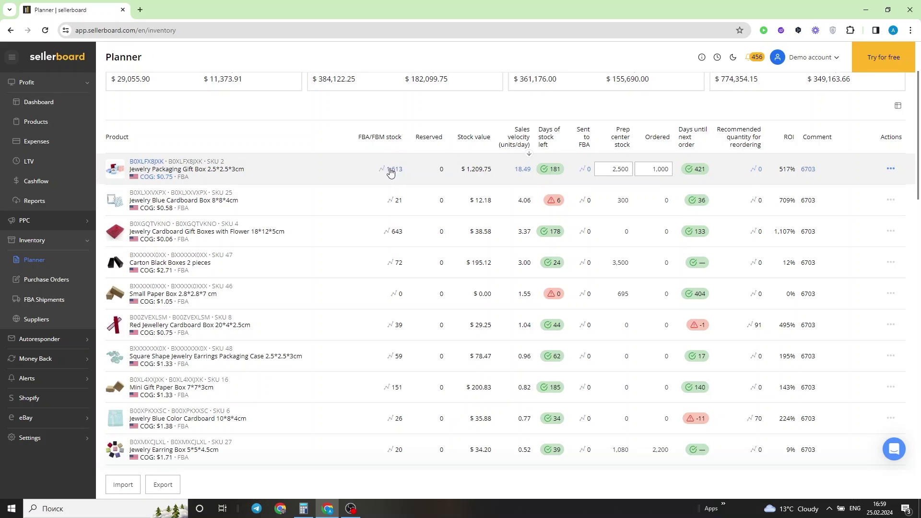
click(391, 171)
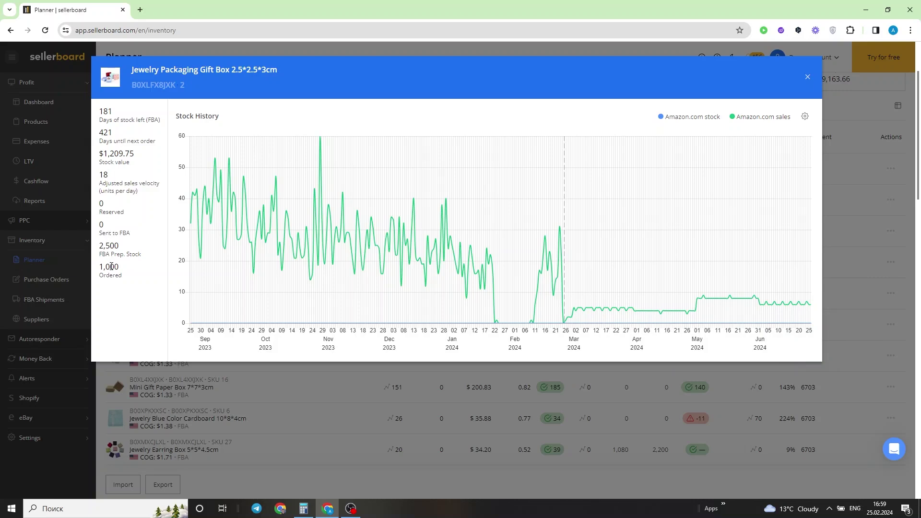
click(804, 117)
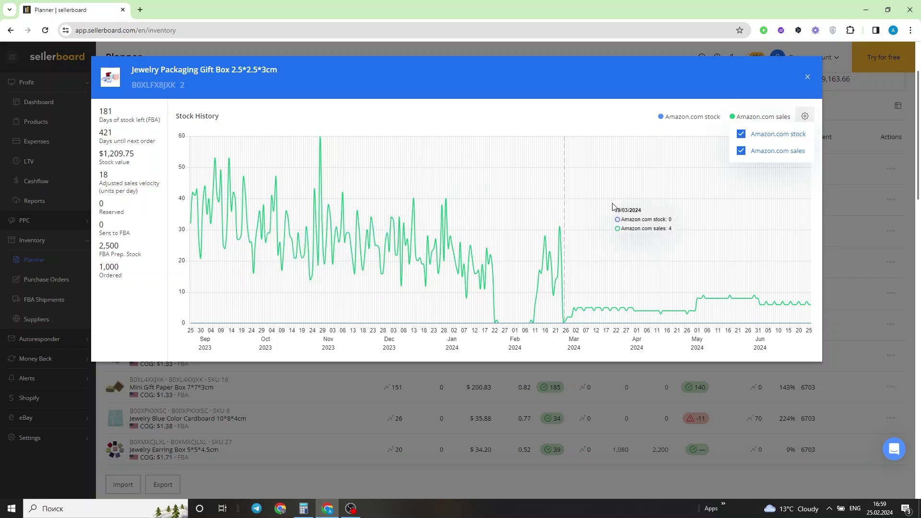
click(741, 153)
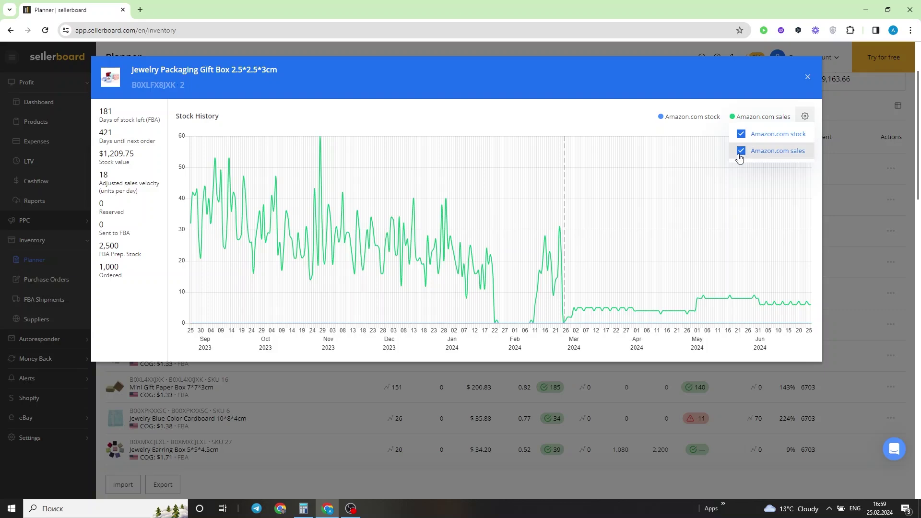
click(781, 118)
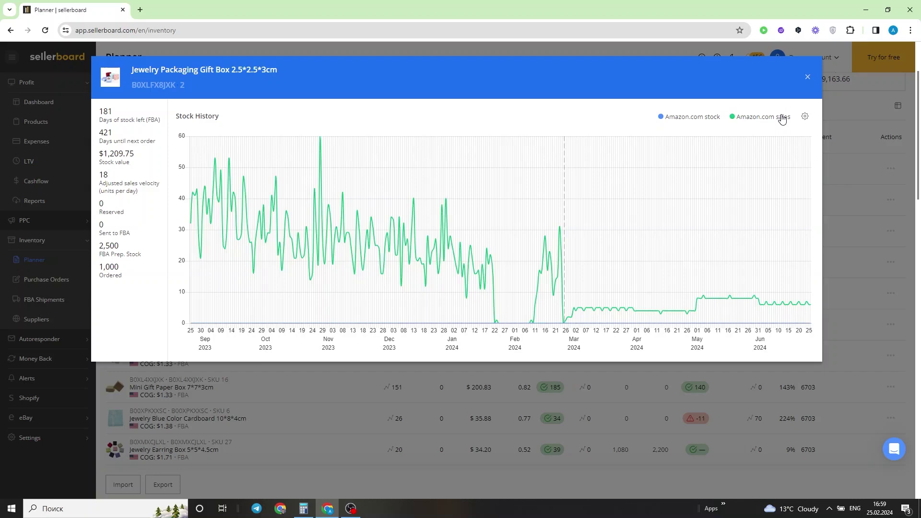
click(807, 78)
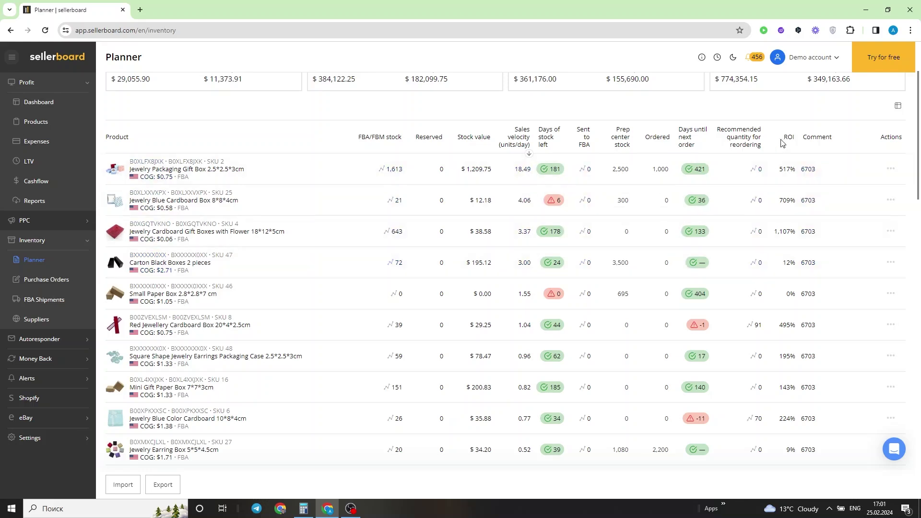
View the ROI column and the comment of the Jewelry Cardboard Gift Boxes with Flower.
mouse_move(789, 147)
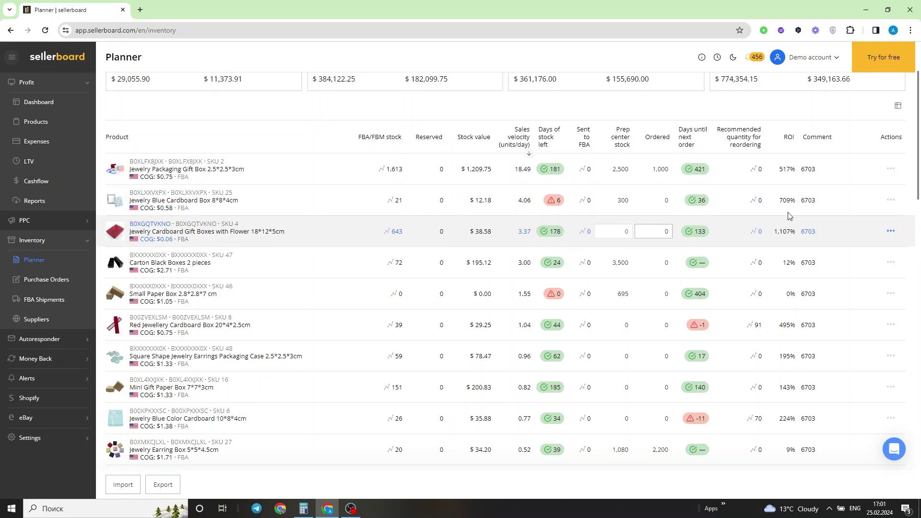
click(814, 231)
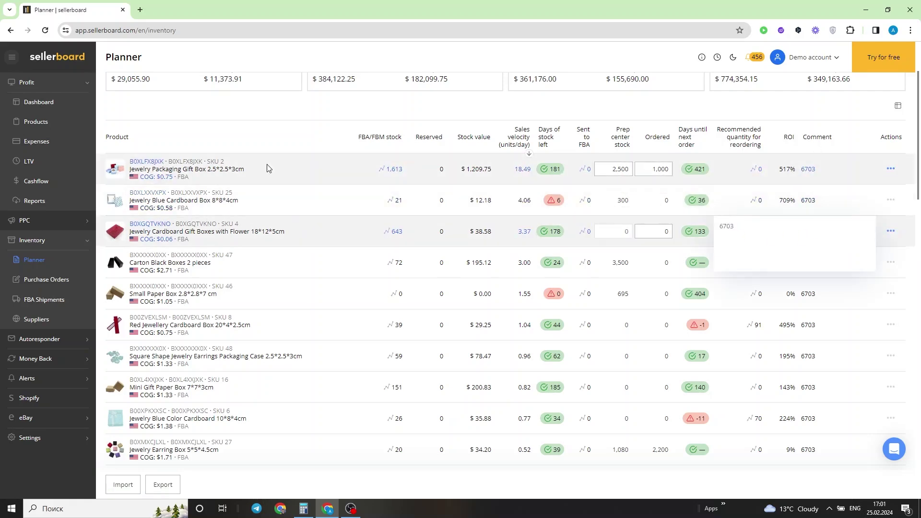
click(289, 99)
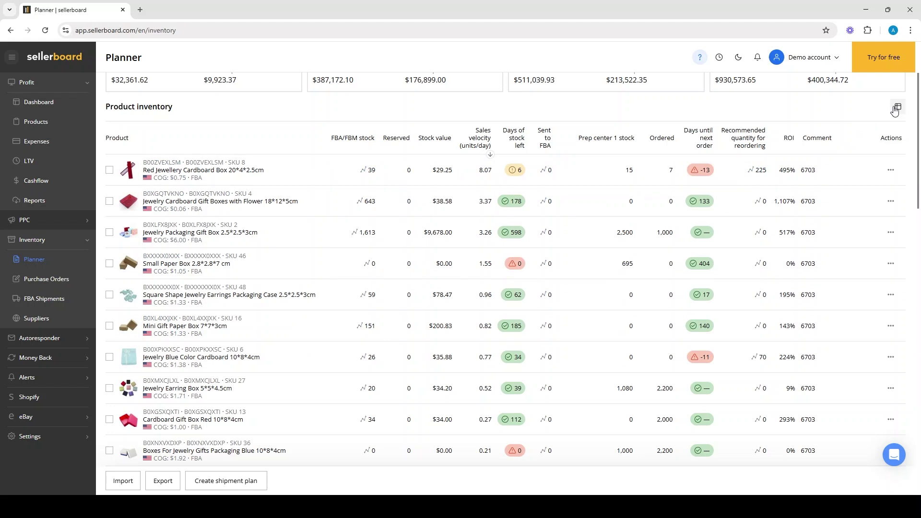
Add the Prep center 2 column to the product inventory table.
click(897, 108)
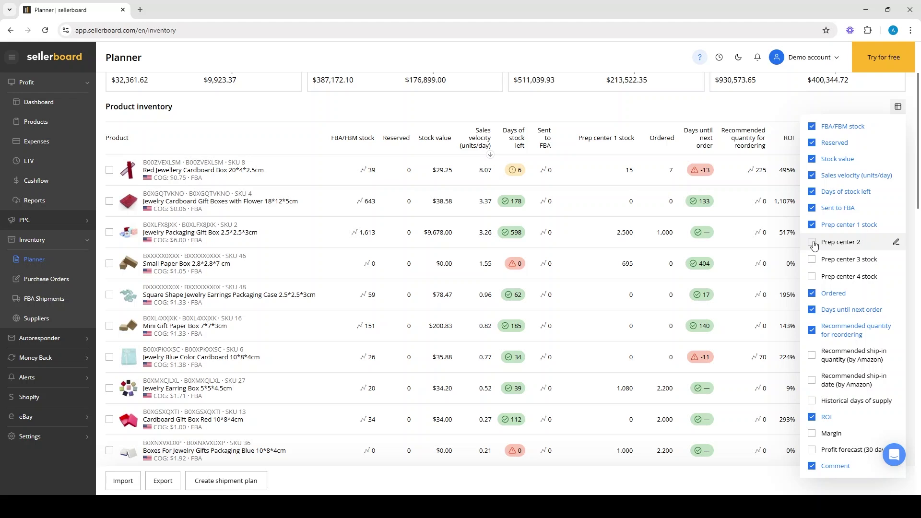
click(811, 242)
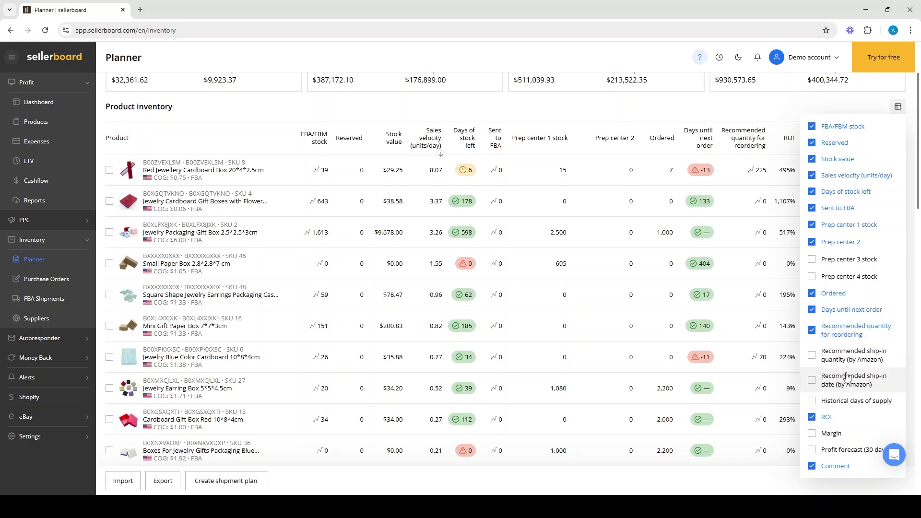
Show the Amazon-recommended ship-in quantity, ship-in date and Historical days of supply columns, and hide them again.
click(812, 381)
click(812, 356)
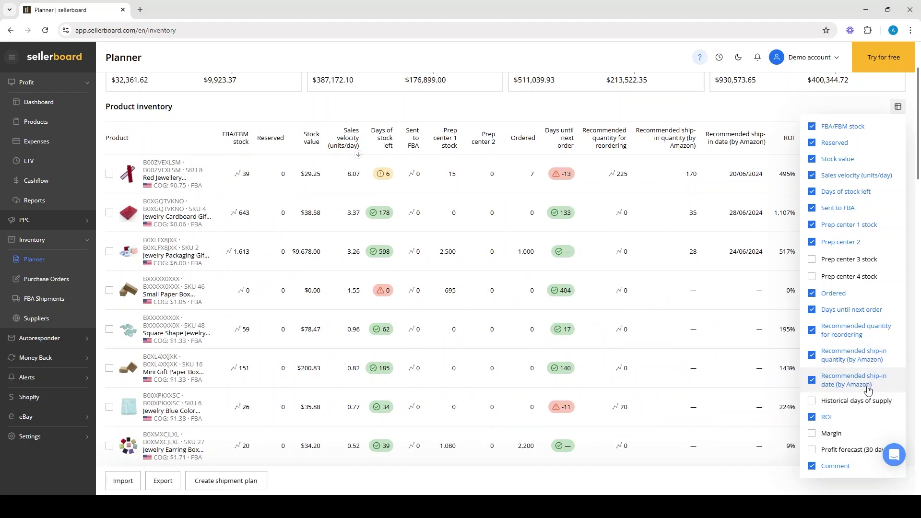
click(812, 401)
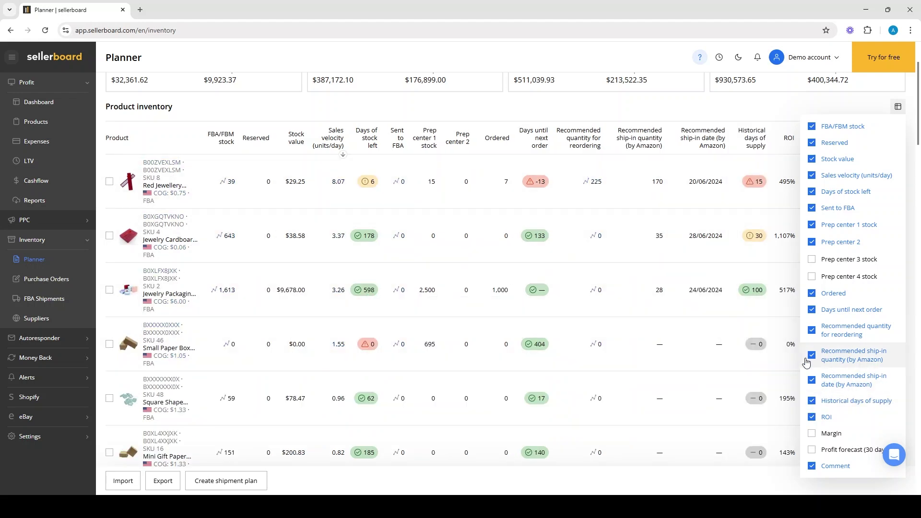
click(811, 354)
click(811, 380)
click(811, 401)
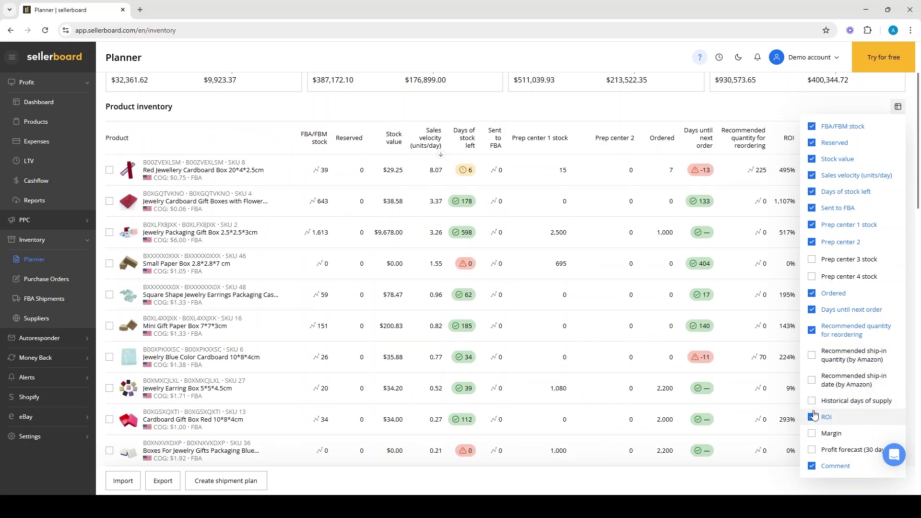
Show the Margin and Profit forecast (30 days) columns in the inventory table, and hide both again.
click(811, 434)
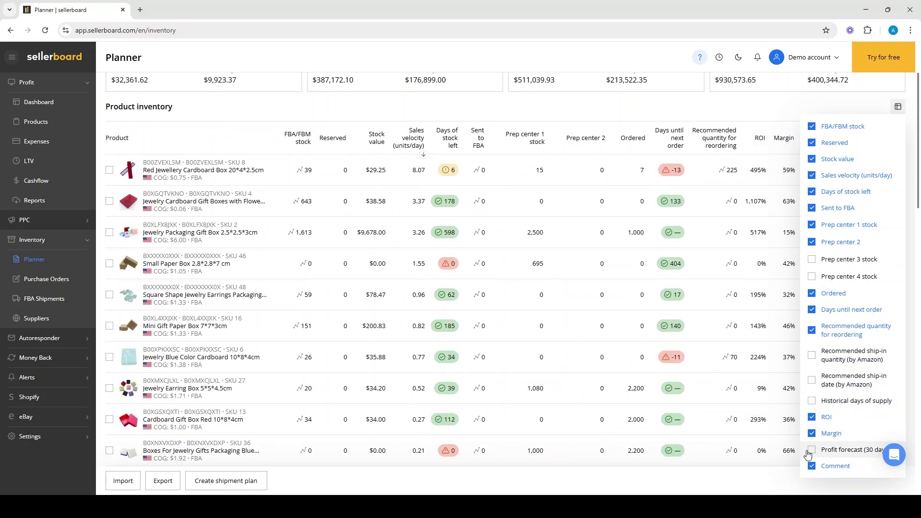
click(811, 450)
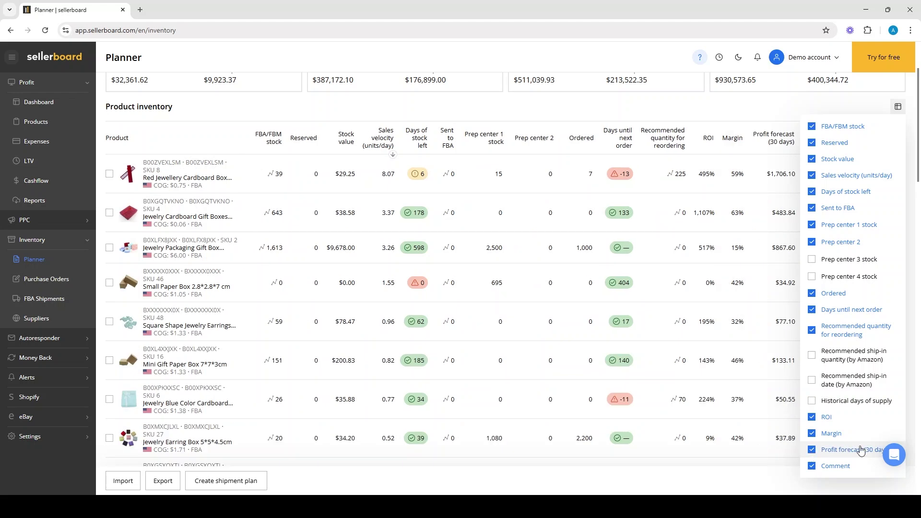
click(811, 449)
click(812, 433)
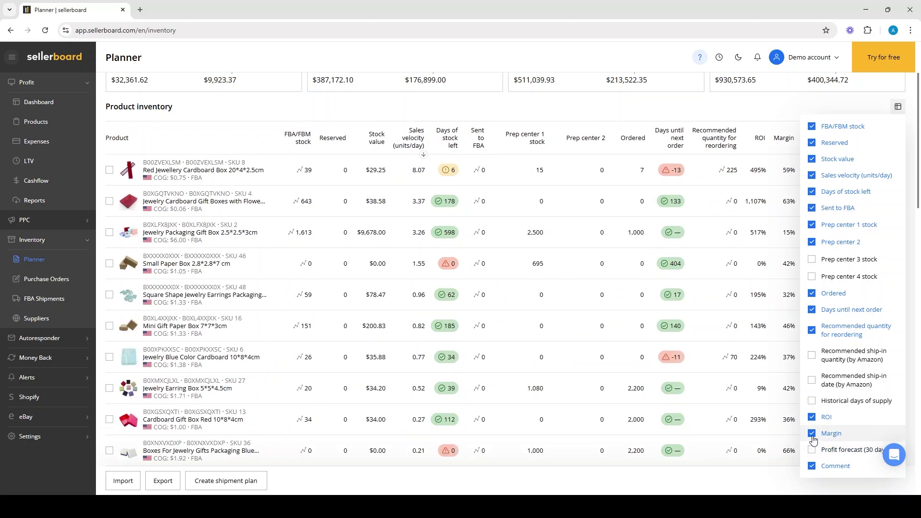
click(898, 114)
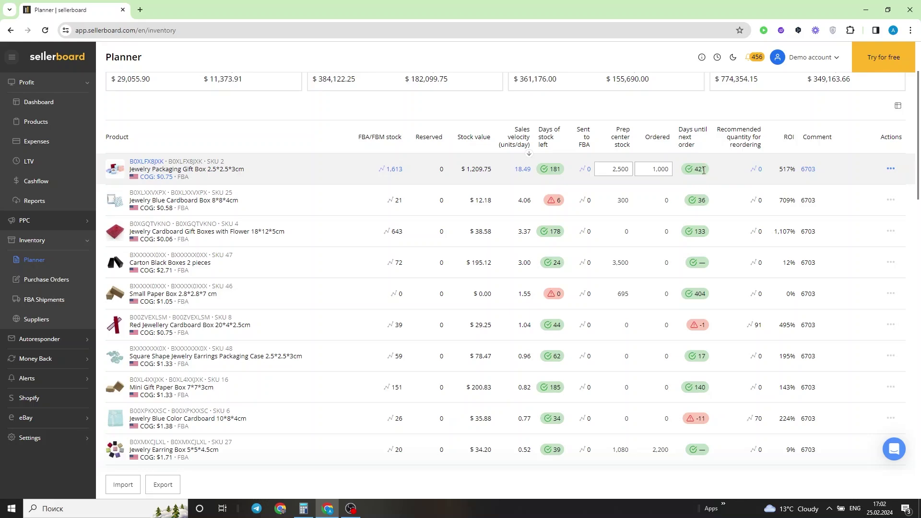
Open the settings of Jewelry Packaging Gift Box 2.5*2.5*3cm and review its target stock range and FBA buffer.
click(893, 170)
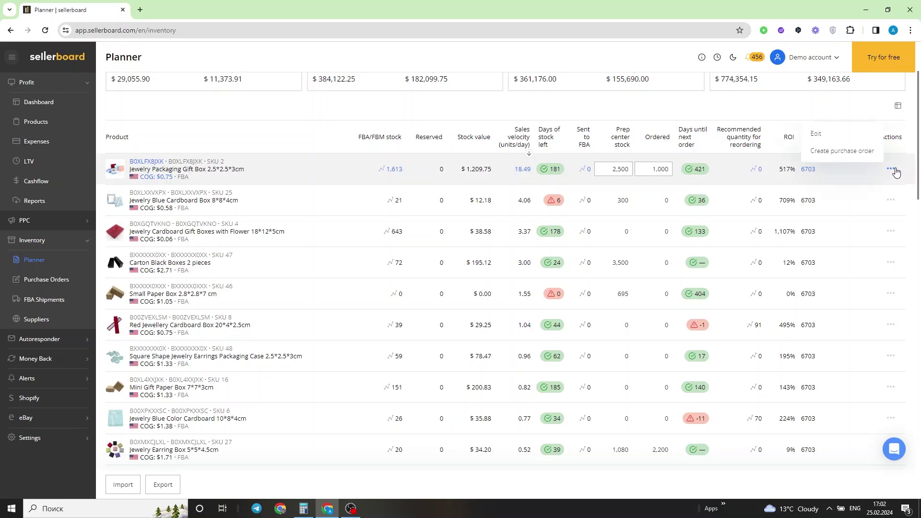
click(839, 129)
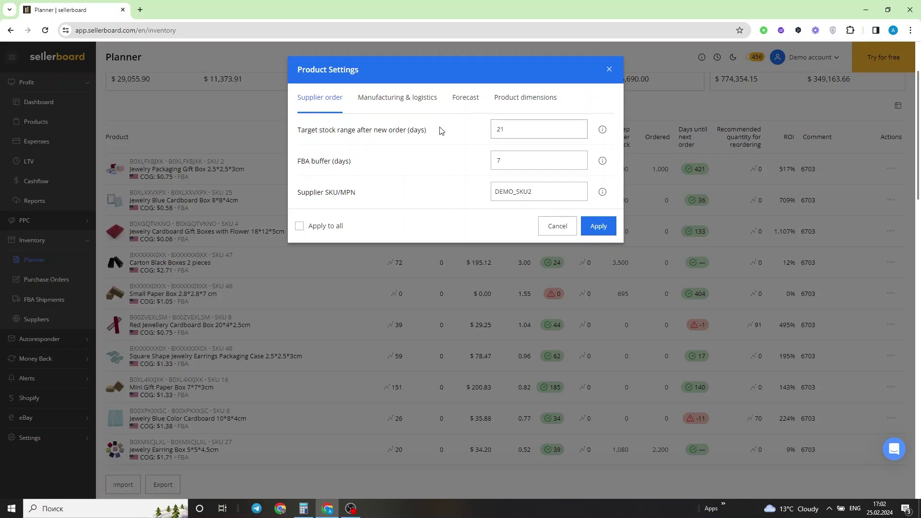
click(519, 130)
click(510, 156)
drag(502, 161, 487, 167)
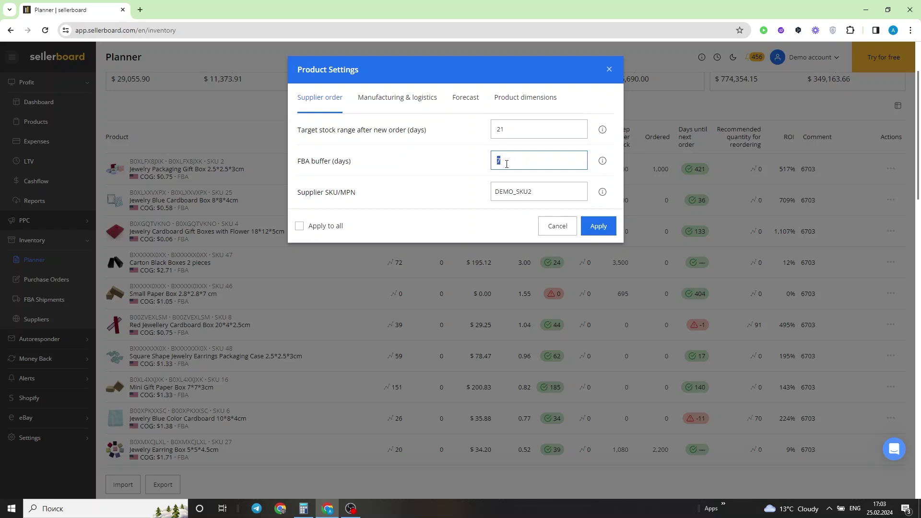
click(409, 168)
Review the product's manufacturing time and Prep Center shipping time in the Manufacturing & logistics settings.
click(405, 104)
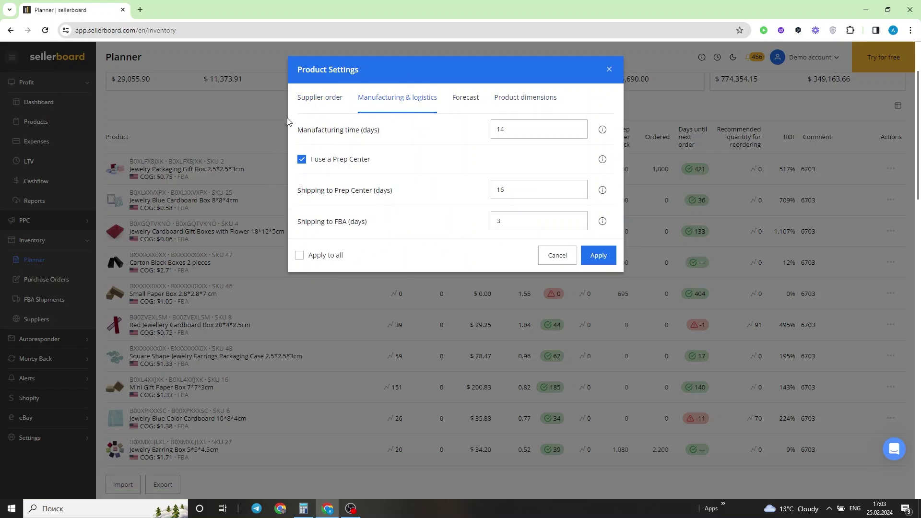
drag(297, 133, 395, 137)
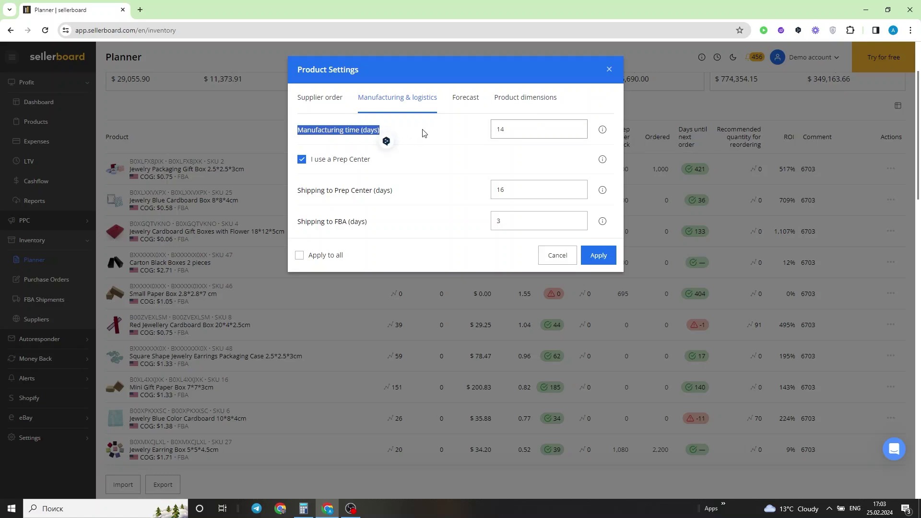
click(473, 127)
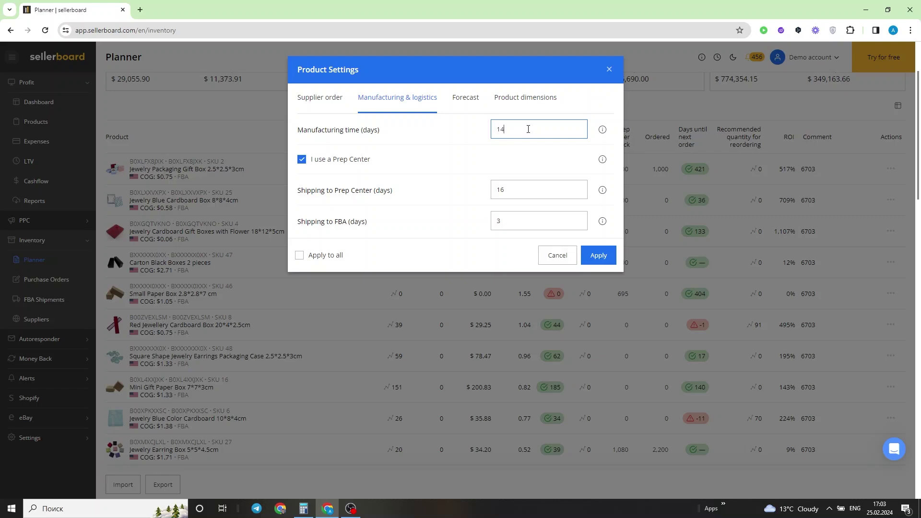
double_click(504, 131)
drag(296, 194, 425, 196)
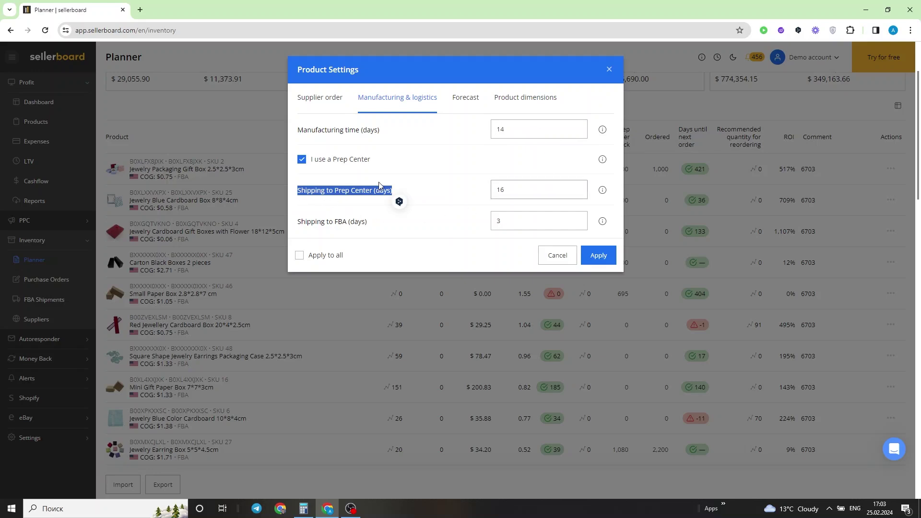
click(449, 189)
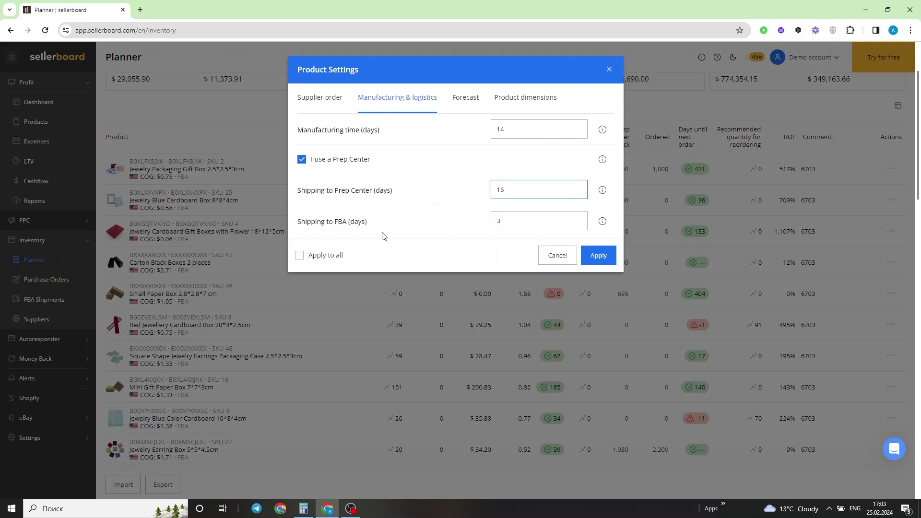
Set the product's Shipping to FBA time to 4 days.
click(511, 220)
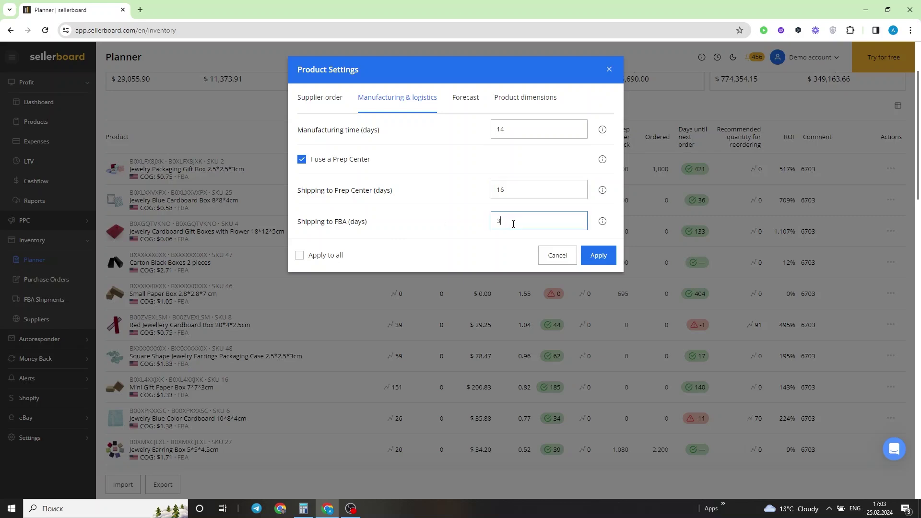
drag(500, 223, 490, 226)
text(4)
click(507, 189)
drag(507, 189, 484, 194)
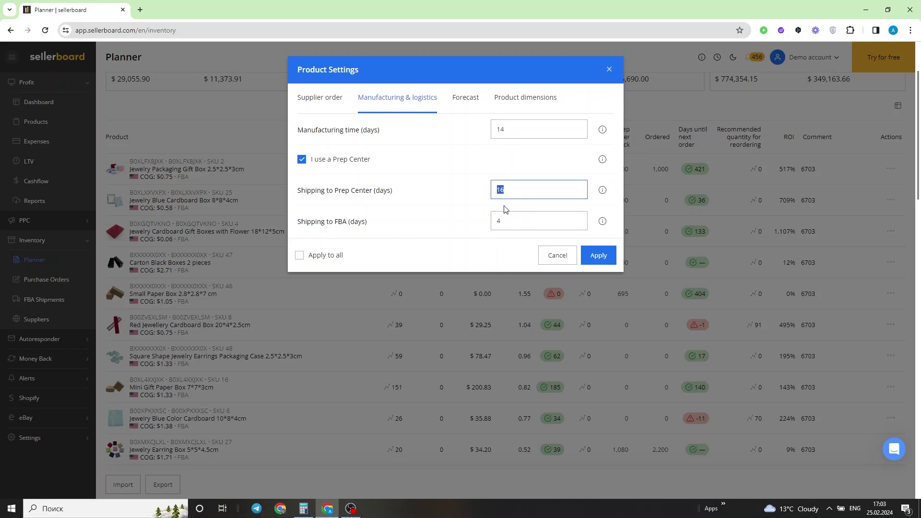
click(424, 211)
Review the adjusted sales velocity weights for the 3, 7, 30, 60 and 180-day periods in the product's Forecast settings.
drag(476, 132, 465, 99)
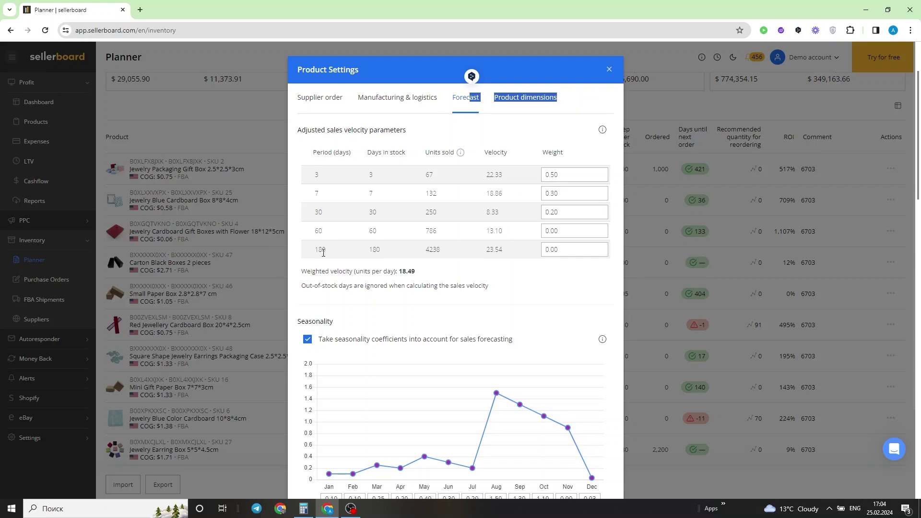
click(570, 175)
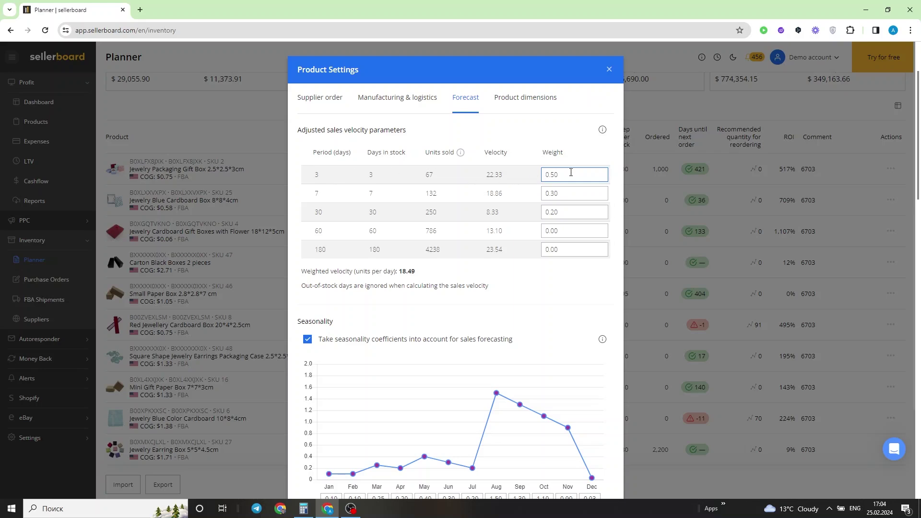
drag(568, 175, 551, 179)
click(568, 193)
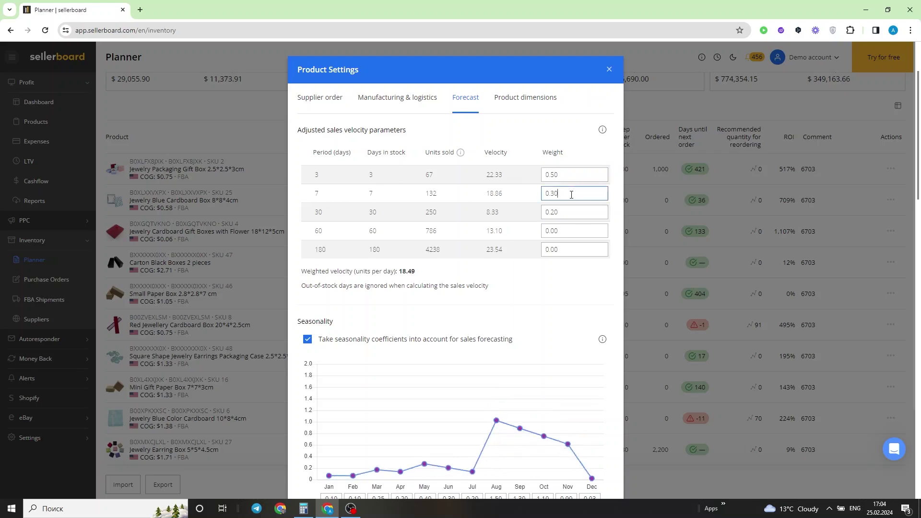
drag(552, 195, 562, 195)
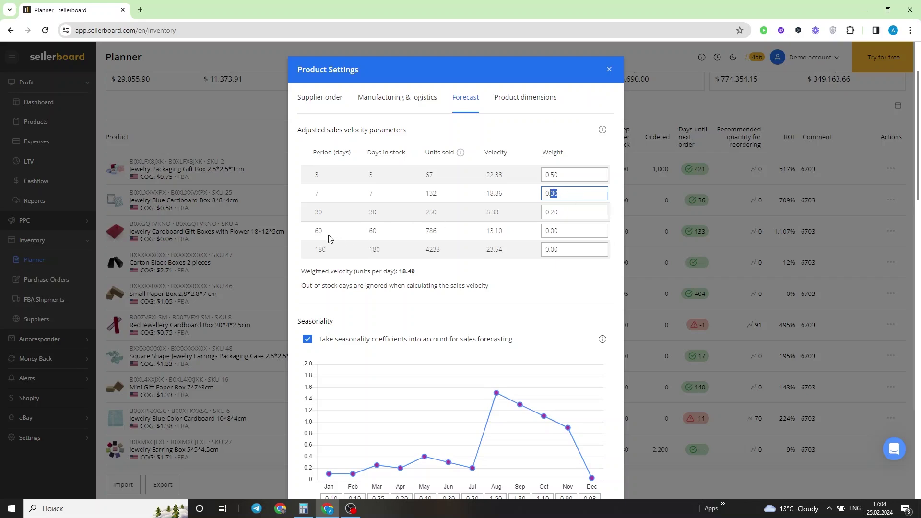
click(564, 214)
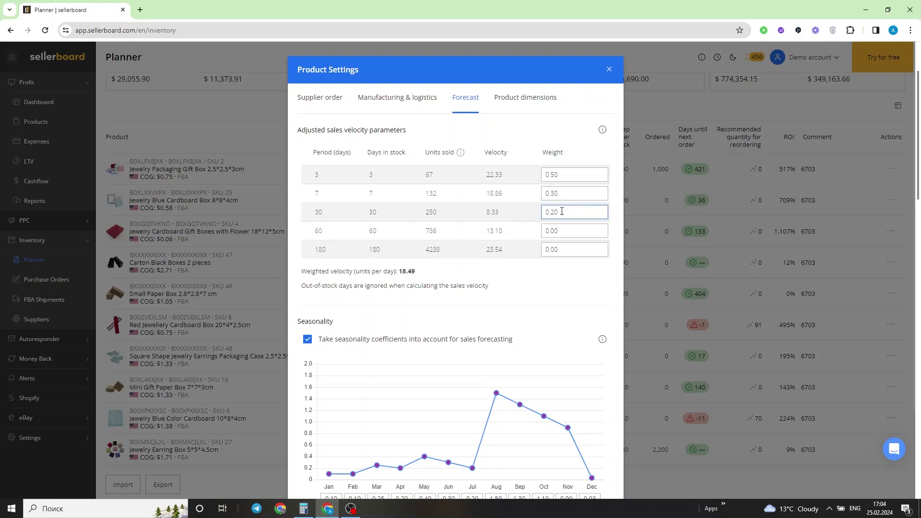
drag(548, 213, 564, 213)
click(569, 229)
click(568, 249)
click(577, 269)
Set the seasonality coefficients to 1.70 for June, 1.50 for July and 1.30 for August.
scroll(593, 269, down, 2)
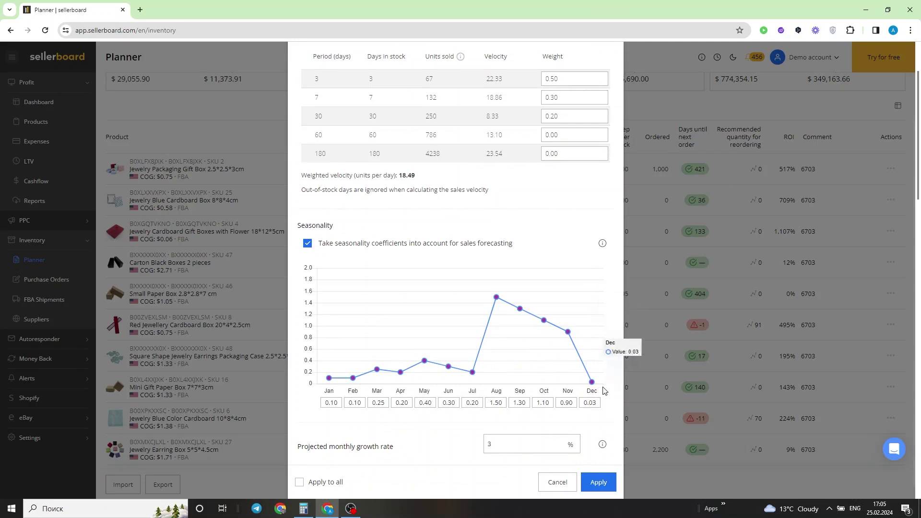
scroll(609, 386, down, 1)
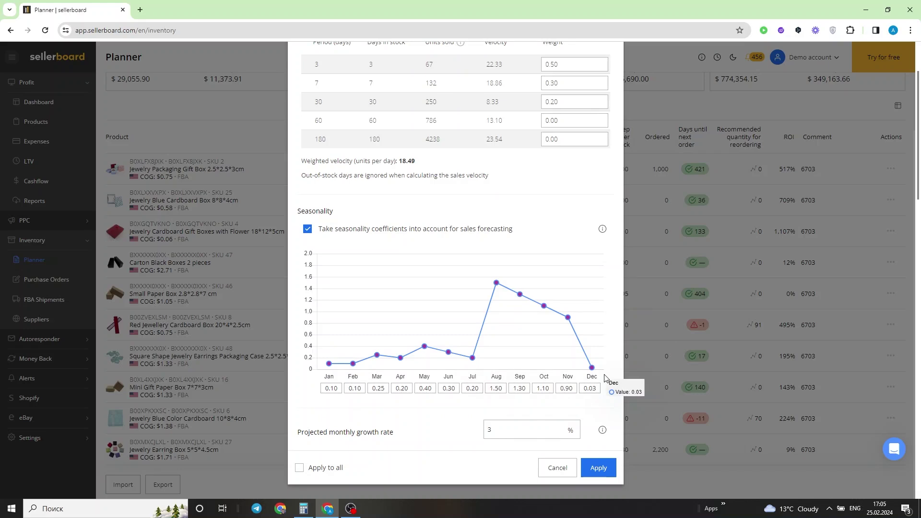
scroll(595, 382, up, 1)
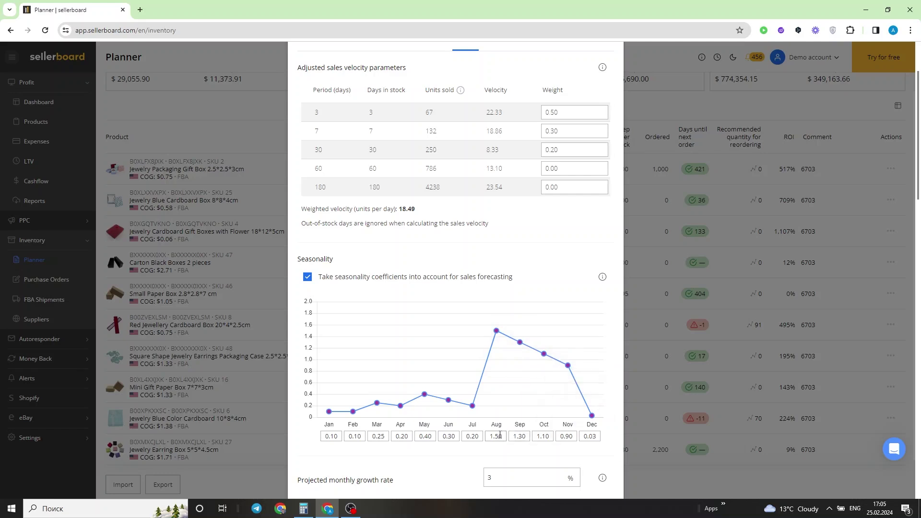
double_click(446, 438)
text(1.7)
click(474, 436)
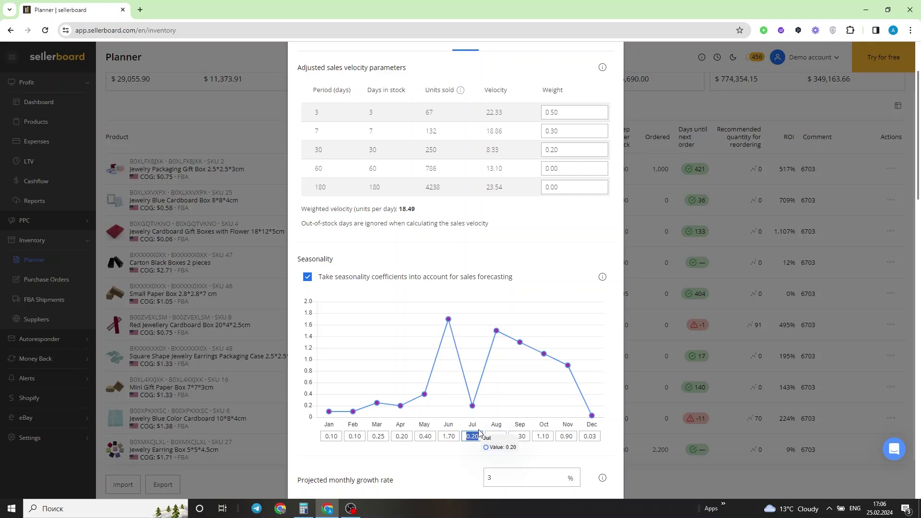
text(1.00)
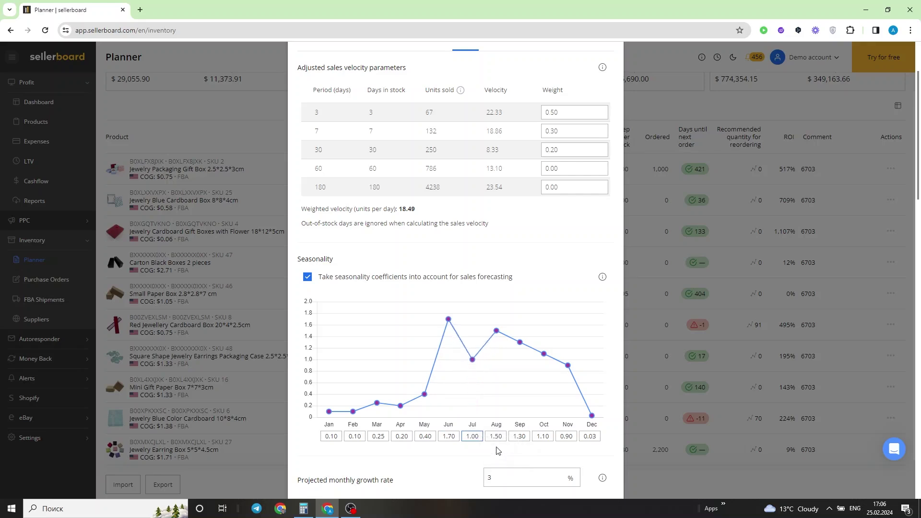
key(BackSpace)
key(BackSpace)
click(499, 436)
text(1.30)
Set the seasonality coefficients for September, October, November and December to 0.
click(516, 436)
text(0)
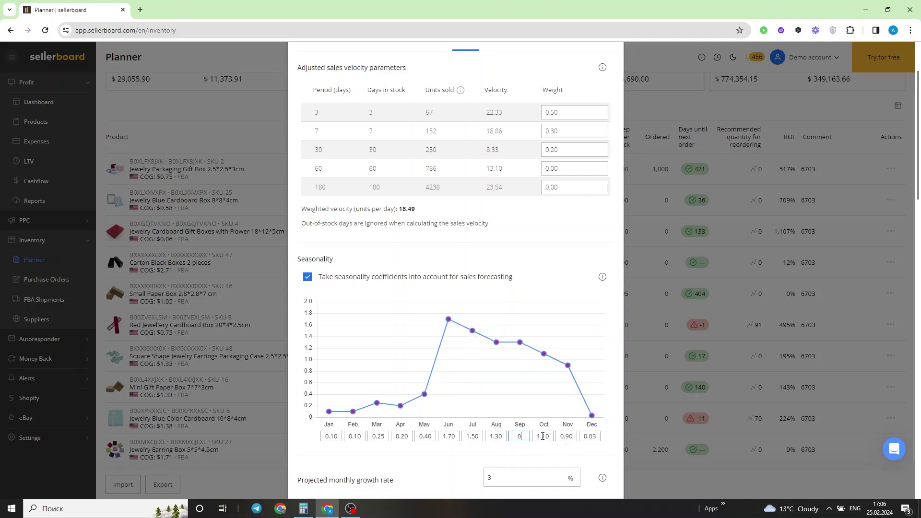
click(544, 436)
text(0)
click(562, 437)
text(0)
key(Tab)
text(0)
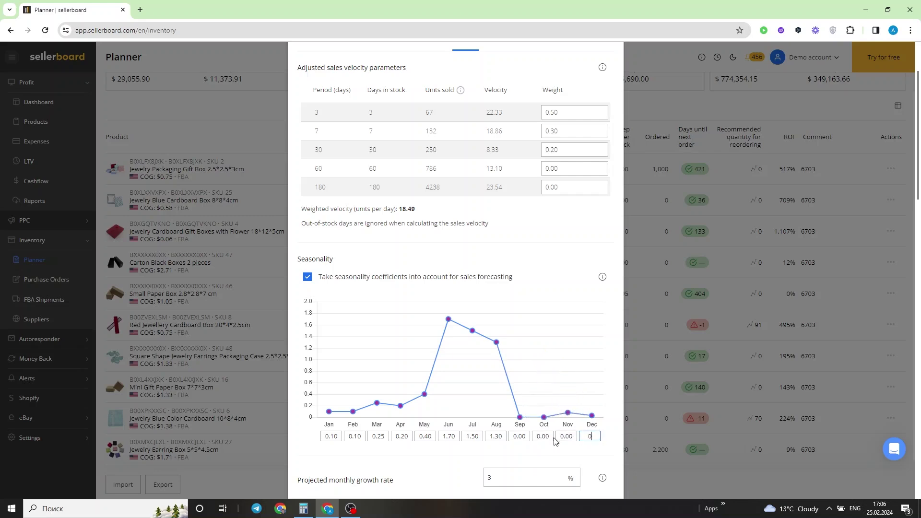
Set the September seasonality coefficient to 0.20 and copy that value to October and December.
click(529, 436)
text(0.20)
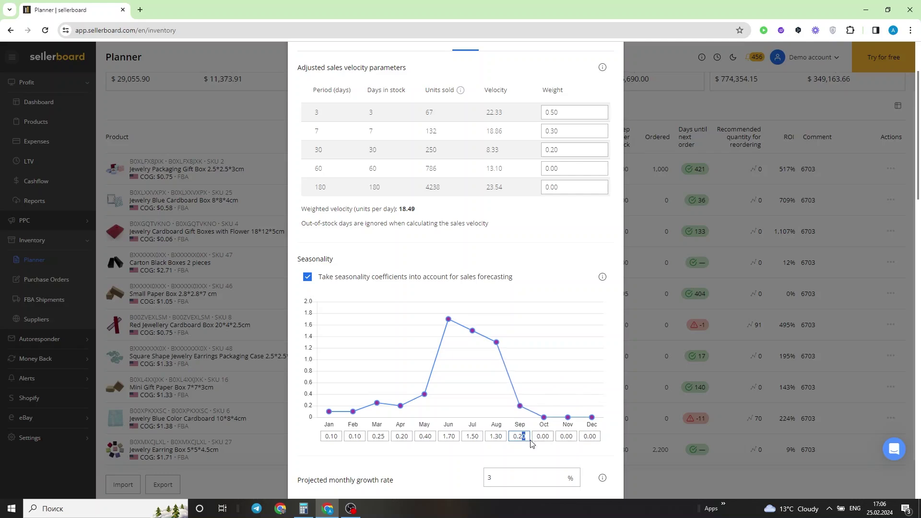
drag(513, 436, 513, 436)
key(ctrl+c)
click(540, 436)
key(ctrl+v)
click(568, 436)
click(583, 436)
key(ctrl+v)
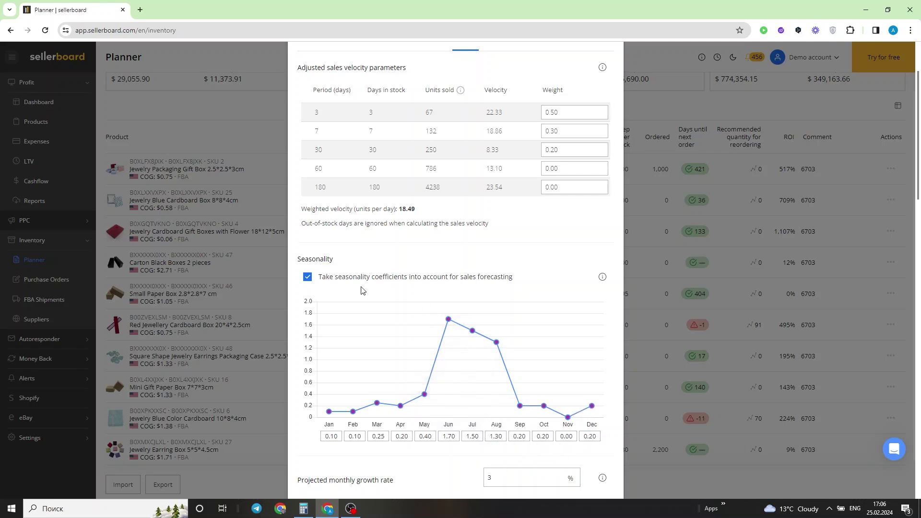
Set the product's projected monthly growth rate to 5%.
scroll(359, 287, down, 1)
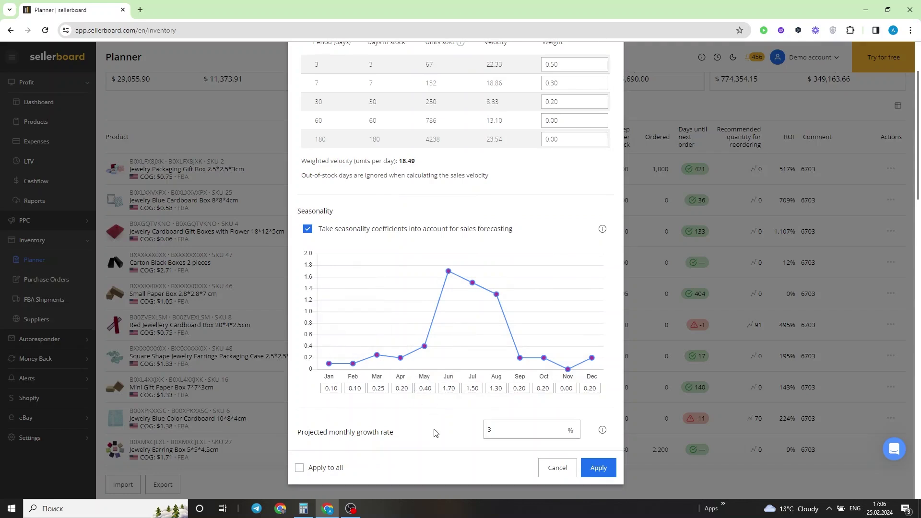
drag(298, 435, 398, 437)
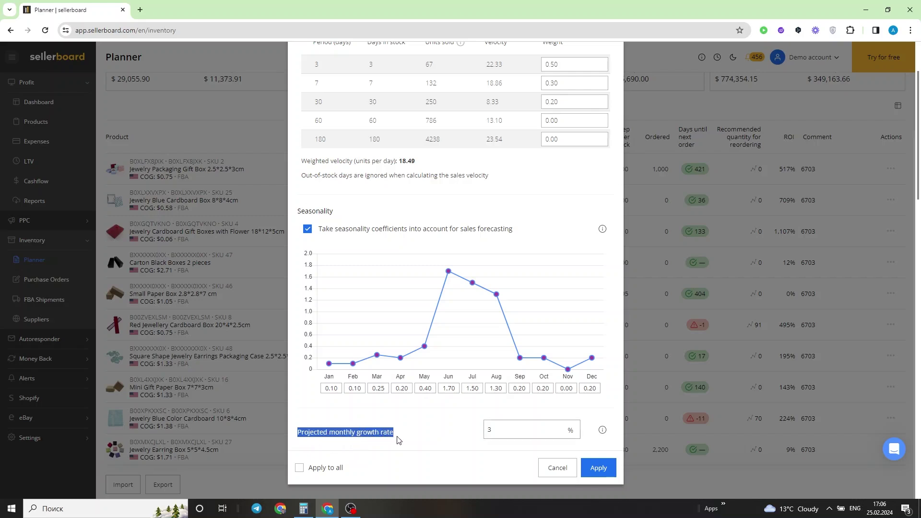
click(429, 434)
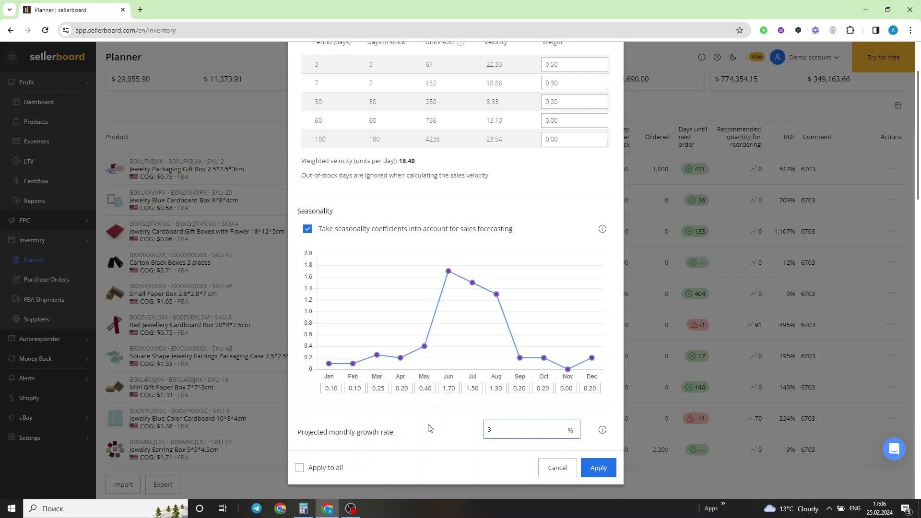
double_click(488, 431)
text(5)
Review the product's Supplier order, Manufacturing & logistics and Forecast settings once more, and close them without applying the changes.
scroll(339, 419, up, 3)
scroll(346, 425, down, 1)
scroll(349, 428, down, 3)
scroll(590, 438, up, 5)
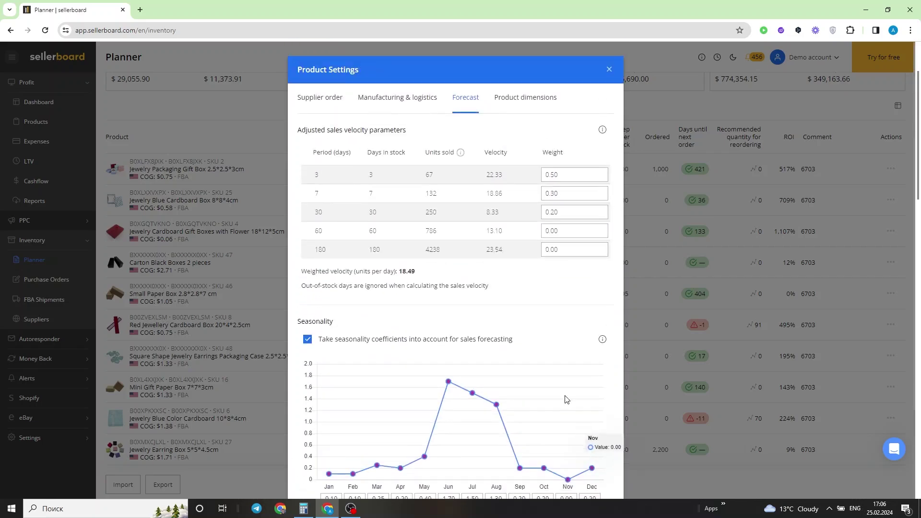
click(328, 104)
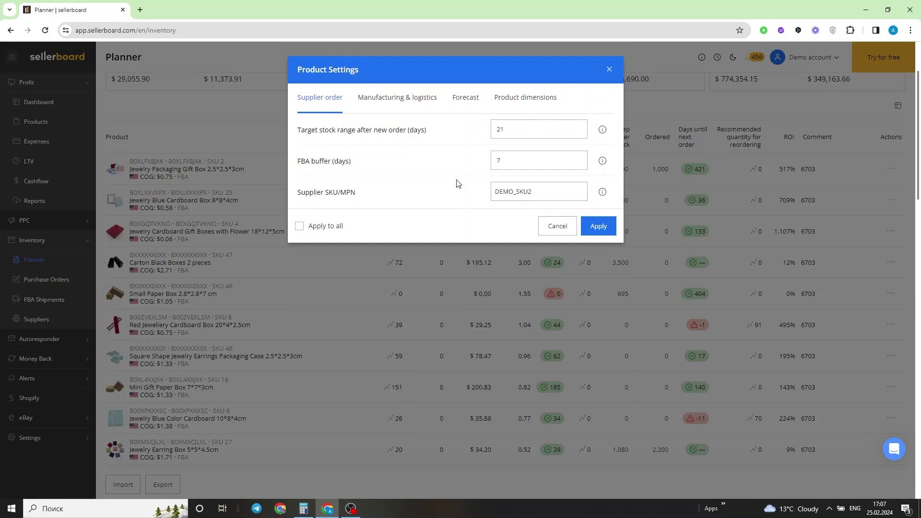
click(416, 98)
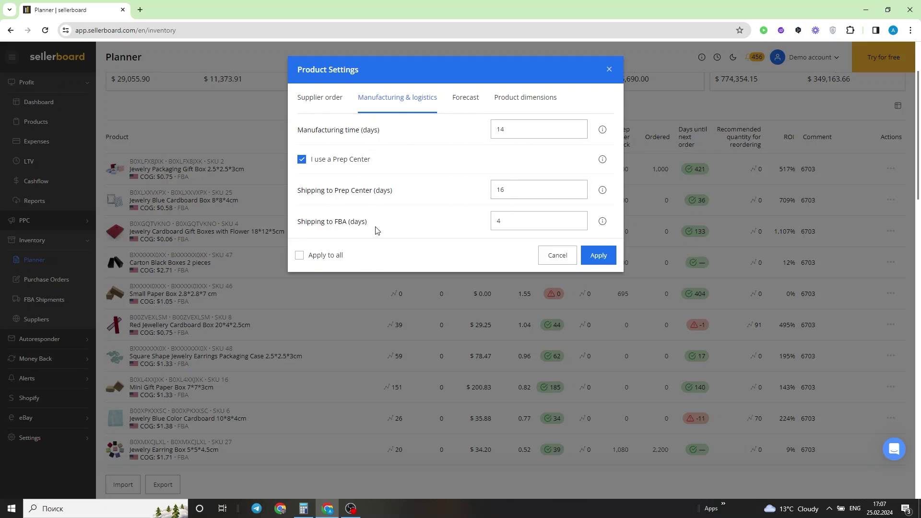
click(459, 102)
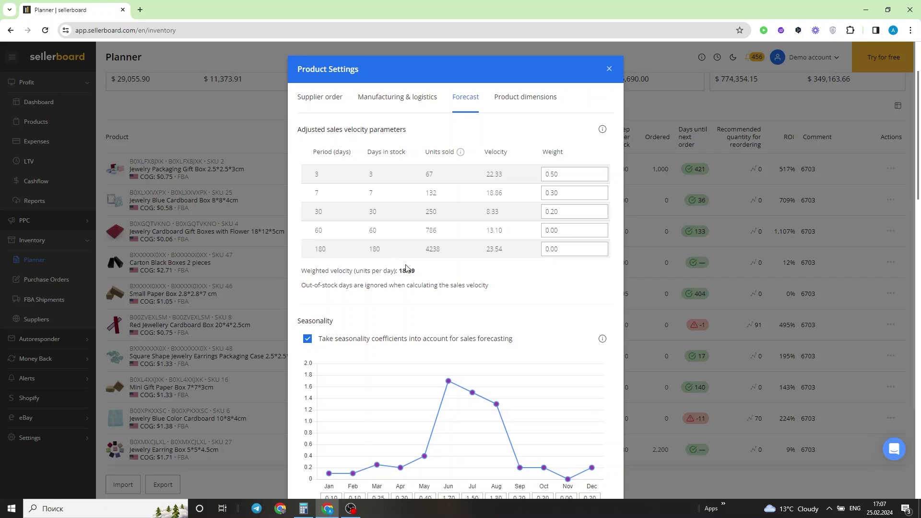
scroll(406, 271, down, 3)
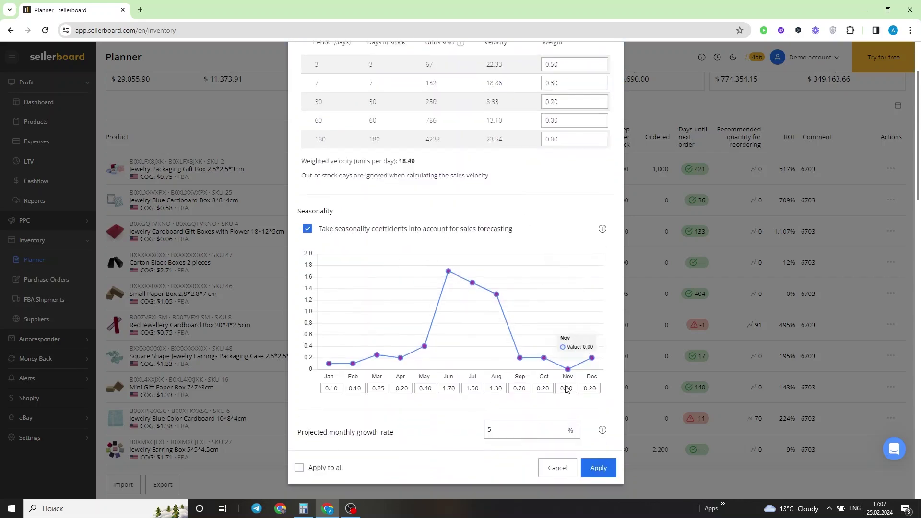
scroll(394, 402, down, 2)
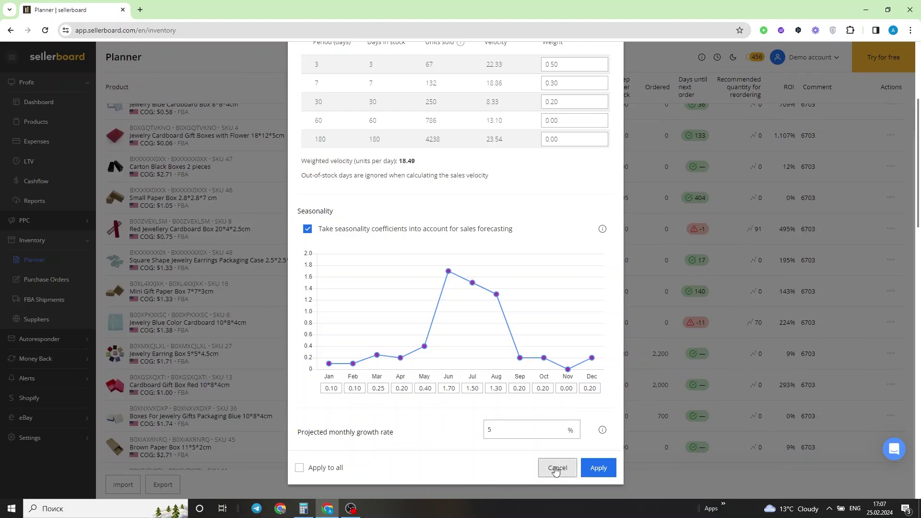
click(556, 468)
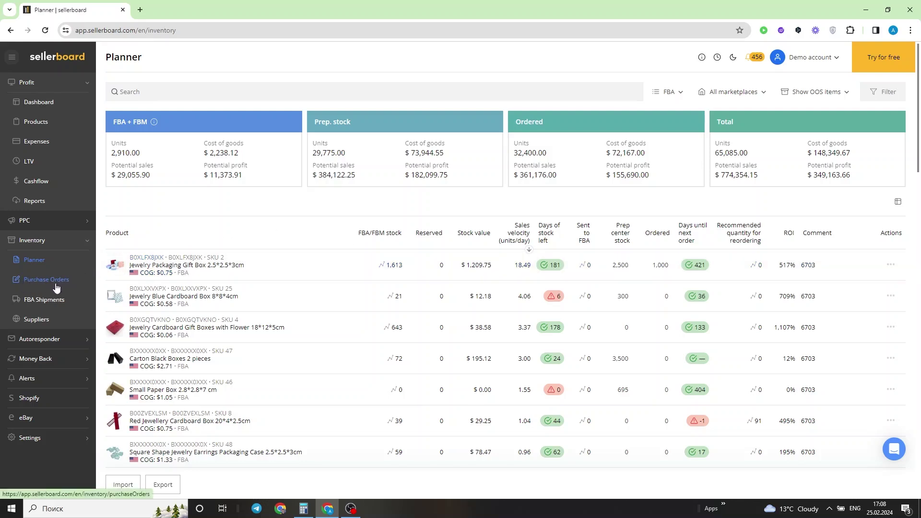
View the Purchase Orders page and return to the inventory Planner.
click(57, 286)
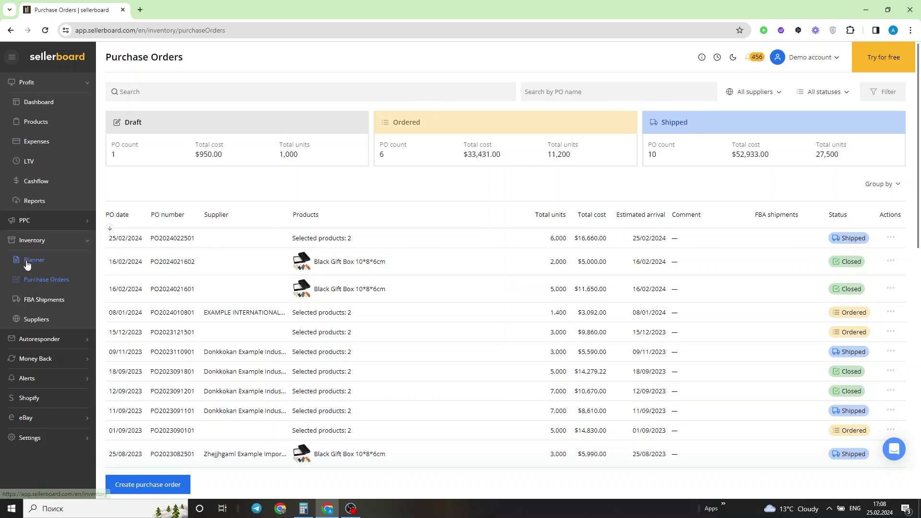
click(28, 262)
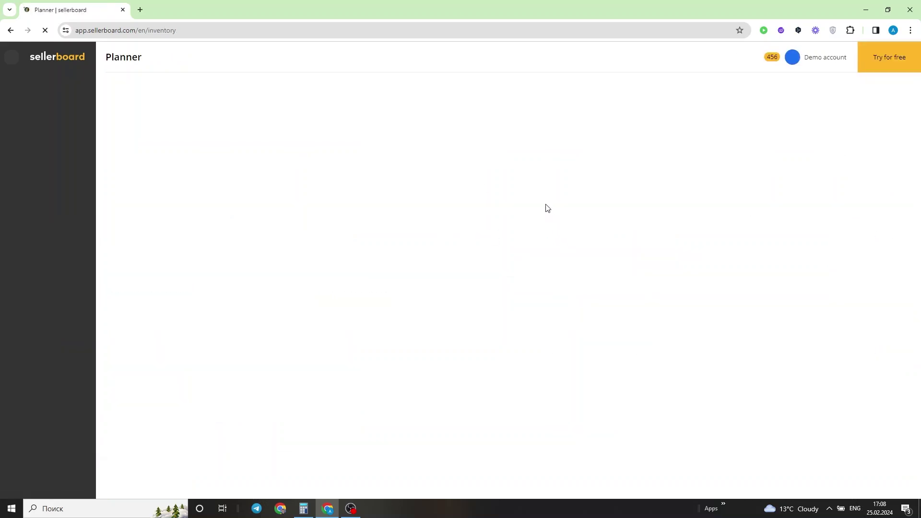